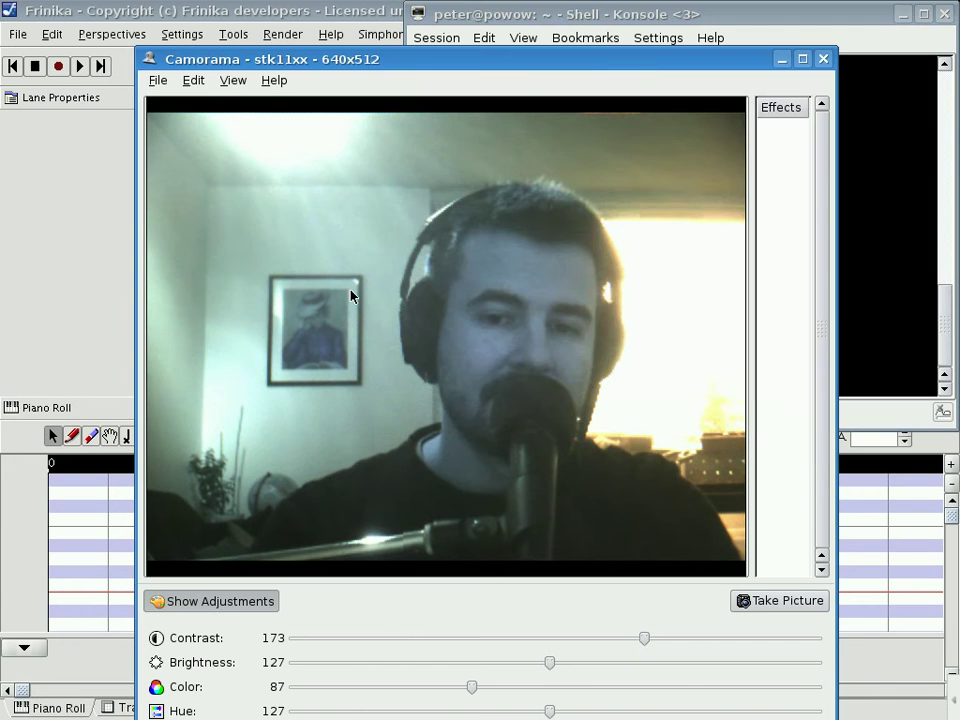
Switch from the Camorama webcam window to the Frinika project window.
key(alt+Tab)
key(alt+Tab)
key(Tab)
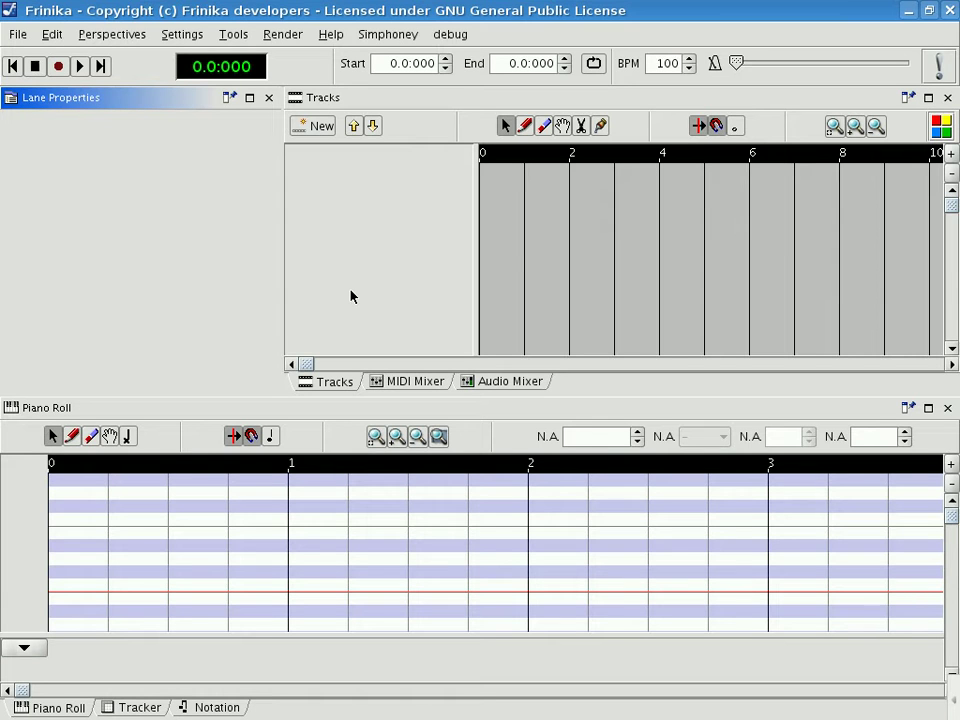
Add a Frinika SynthRack MIDI out device lane to the project.
click(336, 128)
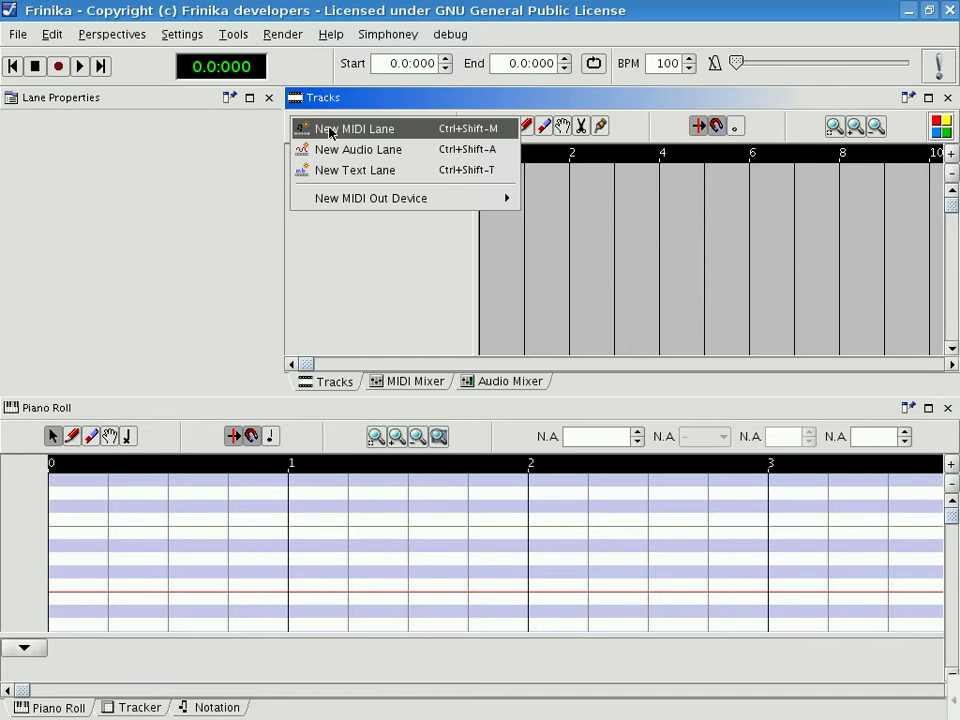
mouse_move(358, 207)
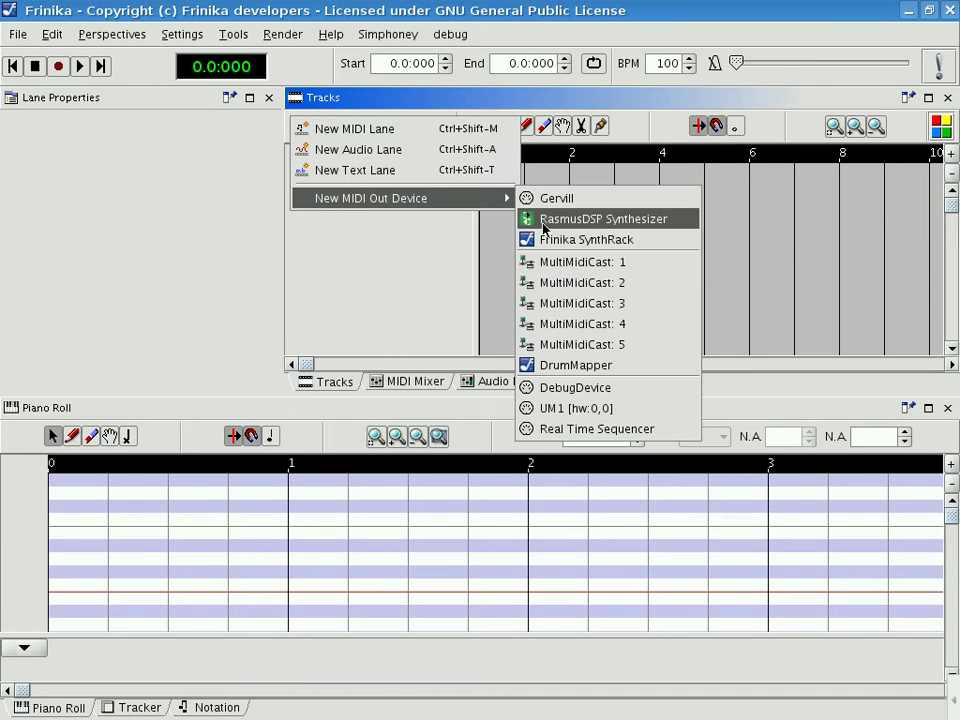
click(590, 240)
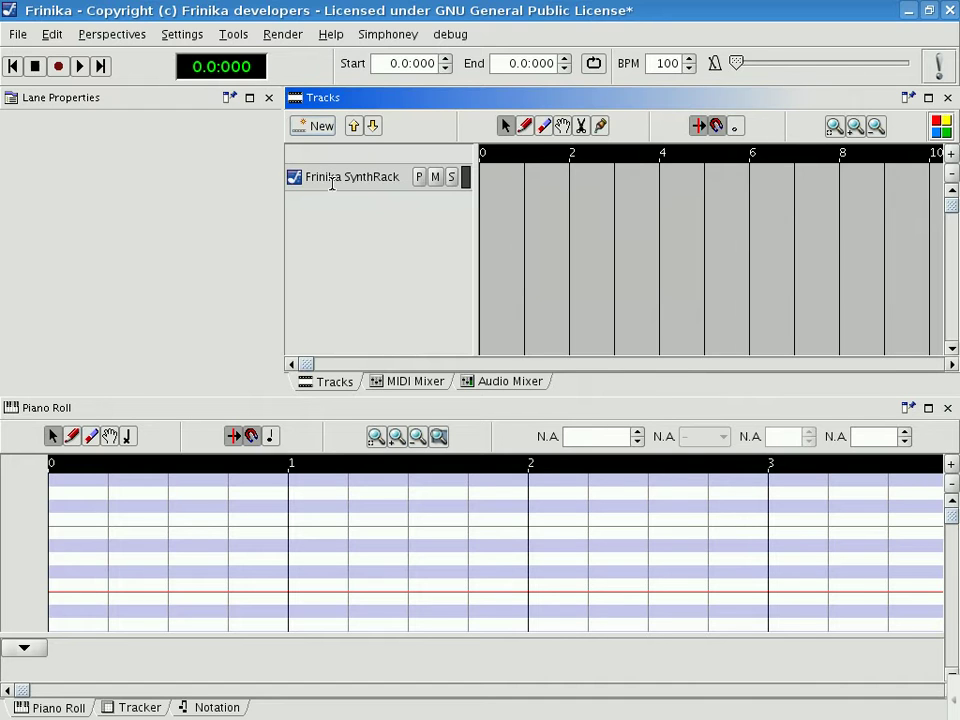
Assign the Analogika synth to SynthRack Program 0, then return to the main window.
click(316, 177)
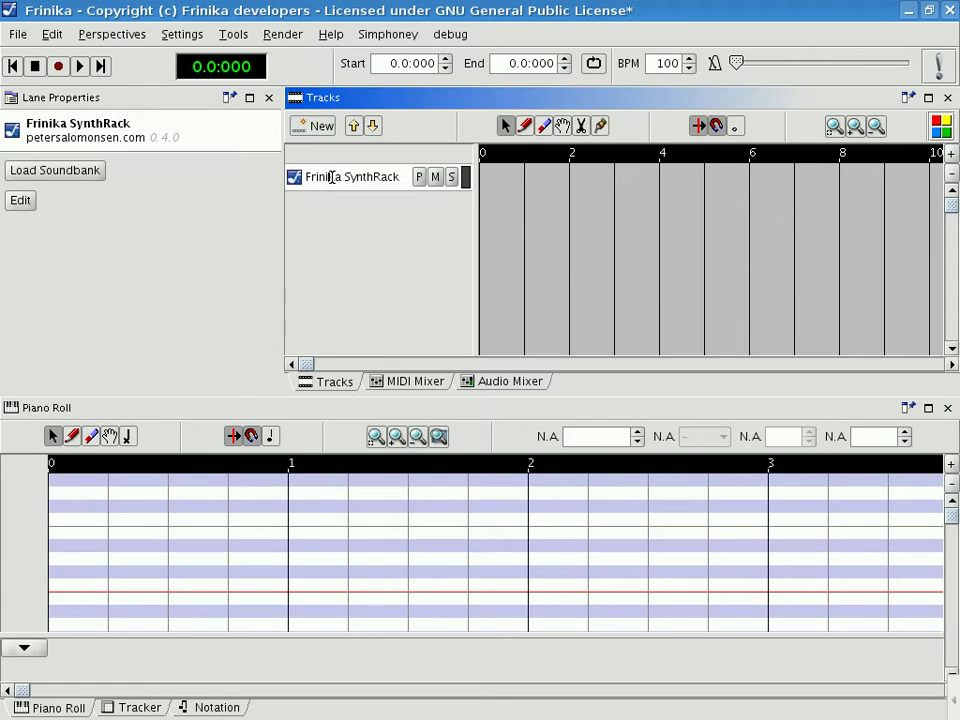
click(24, 203)
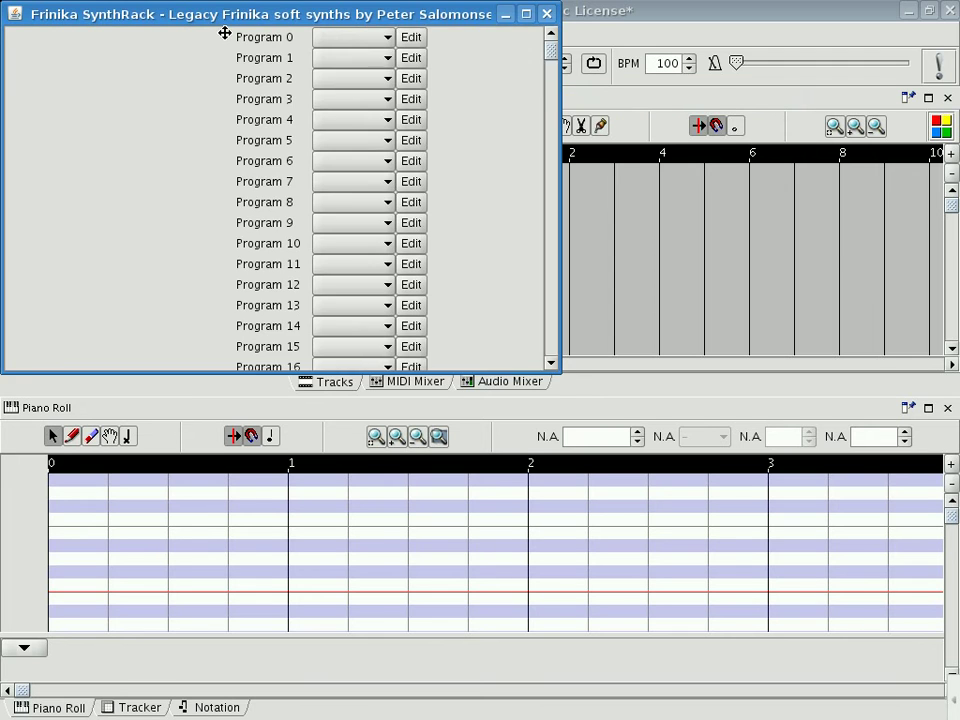
drag(221, 19, 322, 119)
click(369, 92)
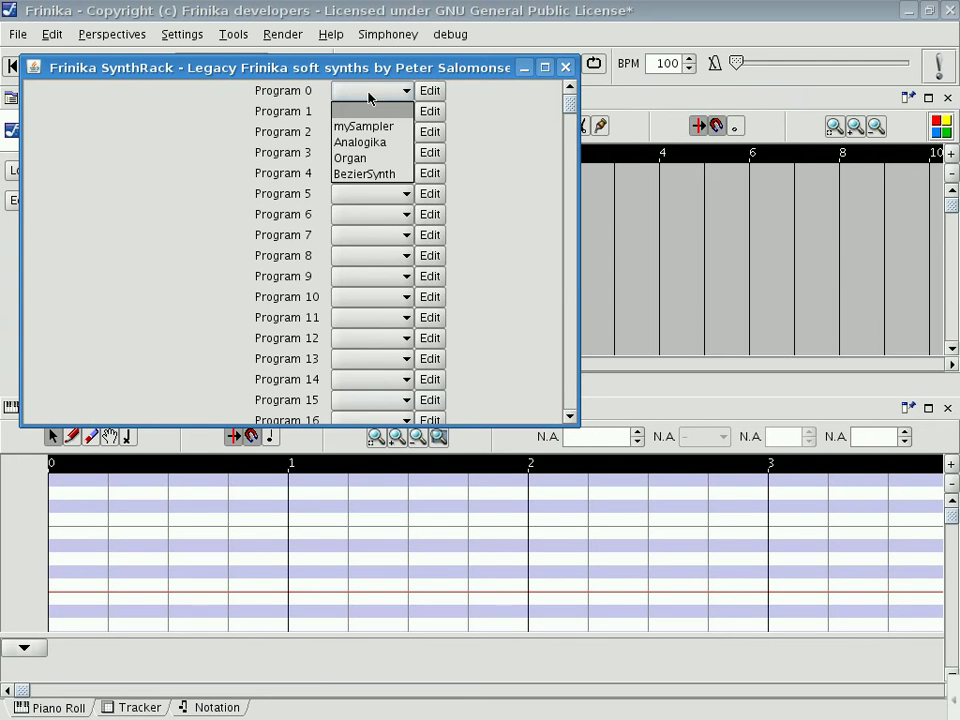
click(360, 145)
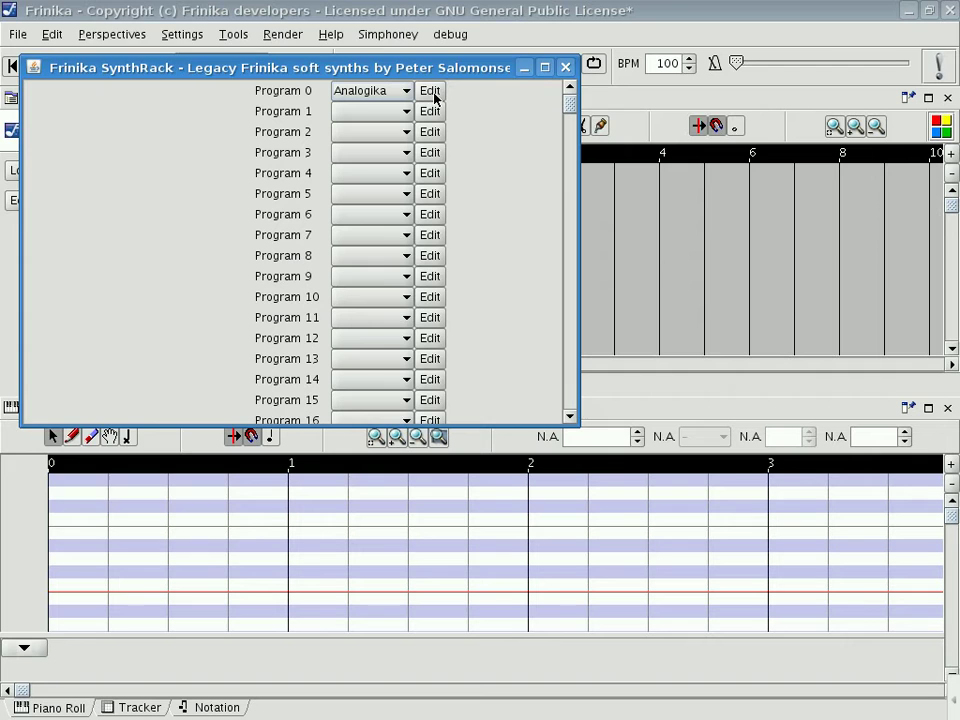
click(430, 92)
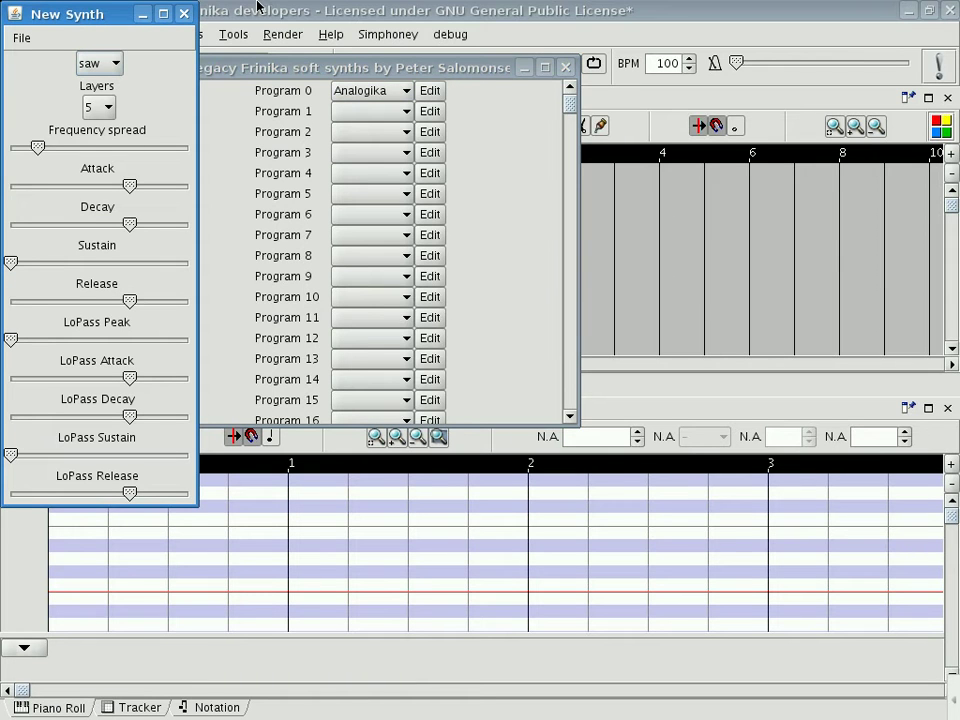
click(196, 6)
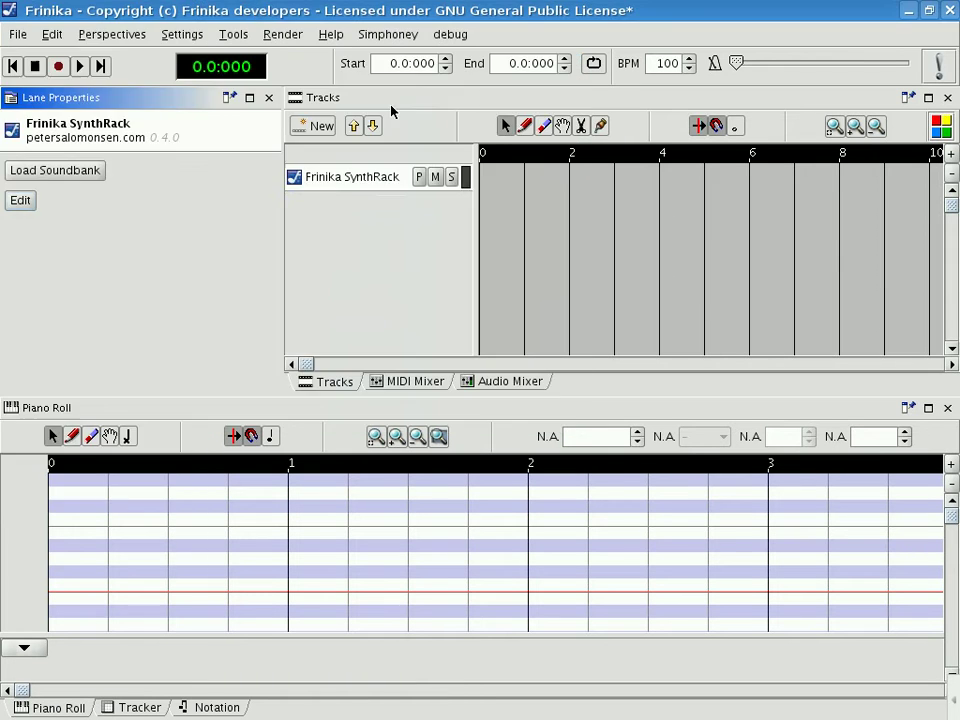
Add a Midi 0 lane routed to Frinika SynthRack, record-arm it, and play a test note.
click(325, 130)
key(Return)
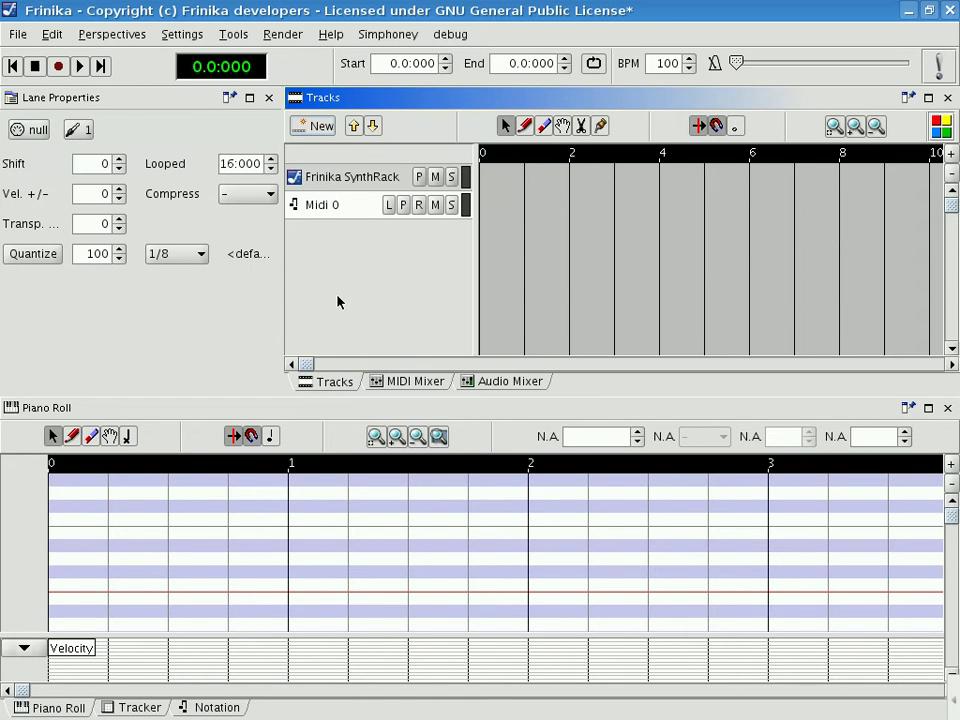
click(25, 130)
click(75, 135)
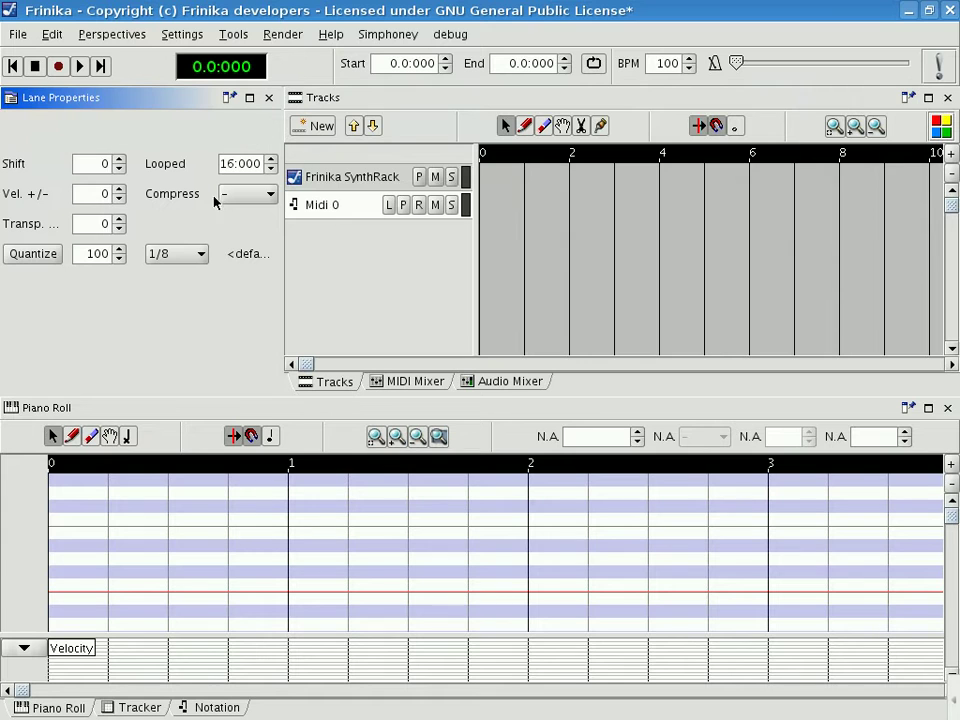
click(421, 208)
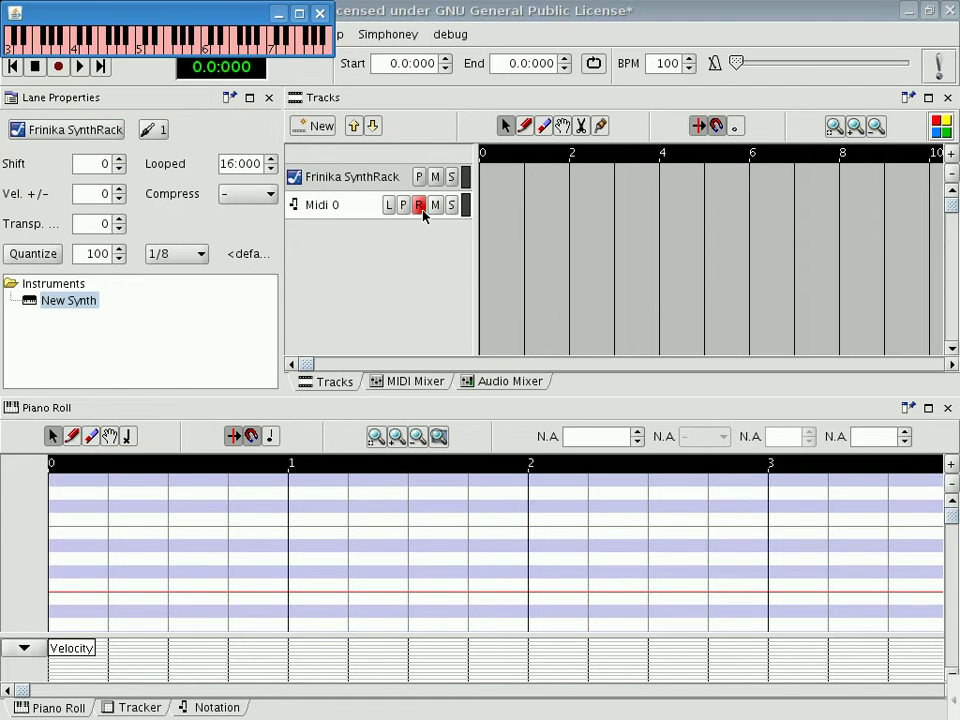
click(181, 51)
key(alt+Tab)
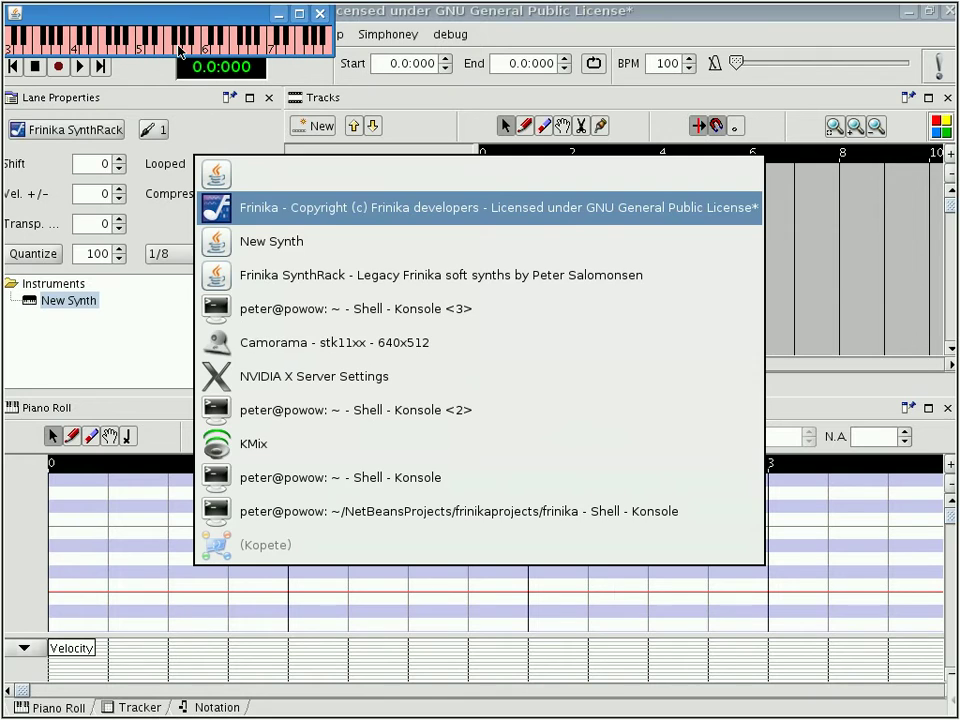
key(alt+Tab)
key(alt+Tab)
key(alt+Tab)
key(alt+Tab)
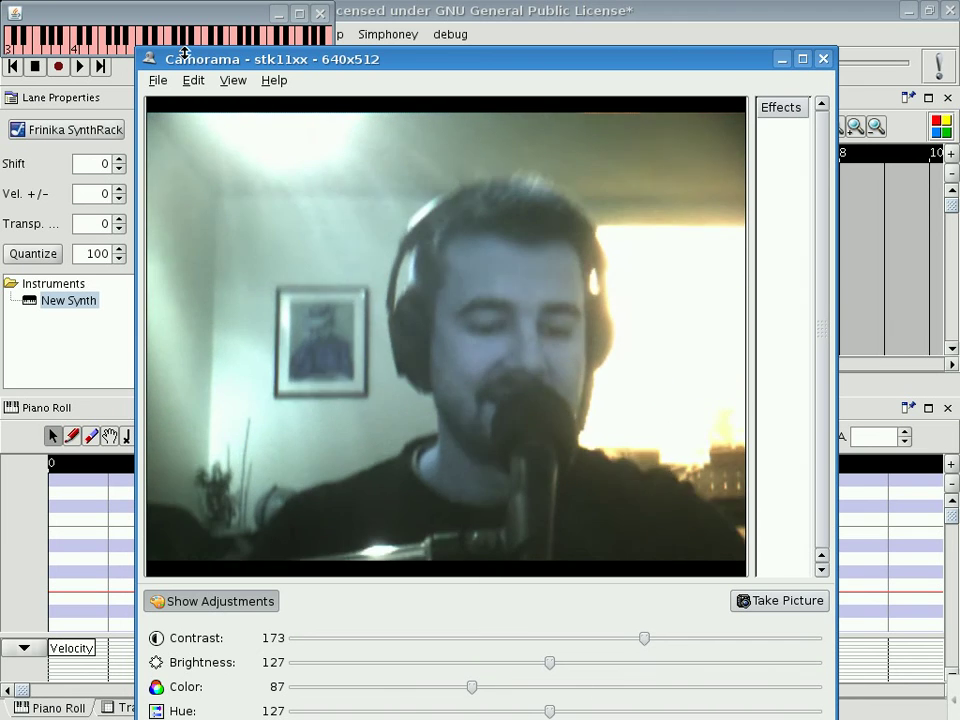
key(alt+Tab)
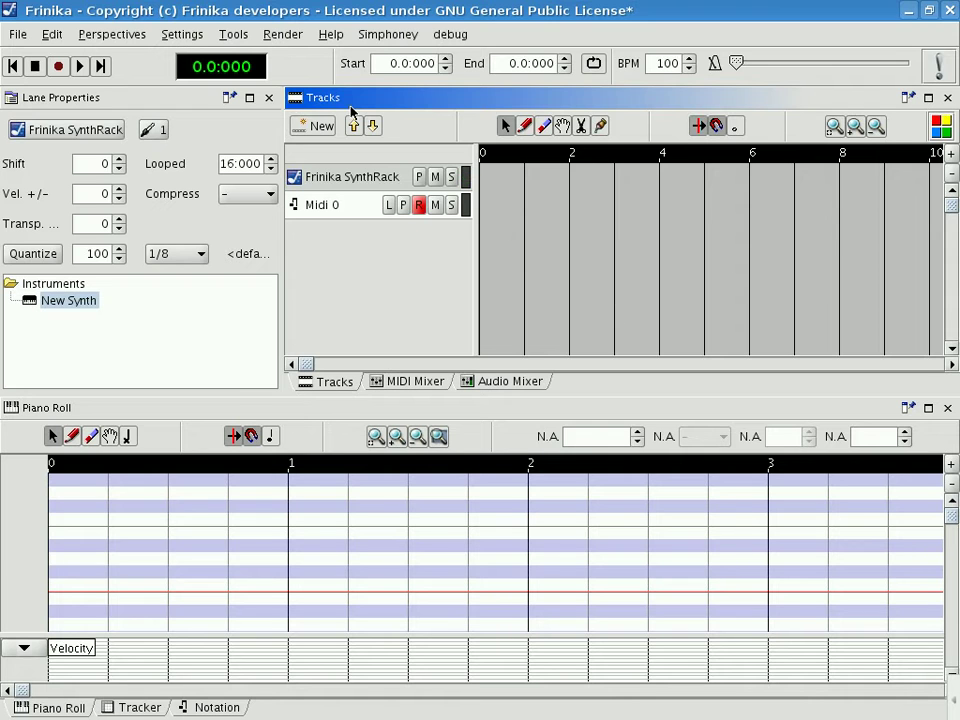
Draw a one-bar MIDI part at the start of the Midi 0 lane.
click(316, 128)
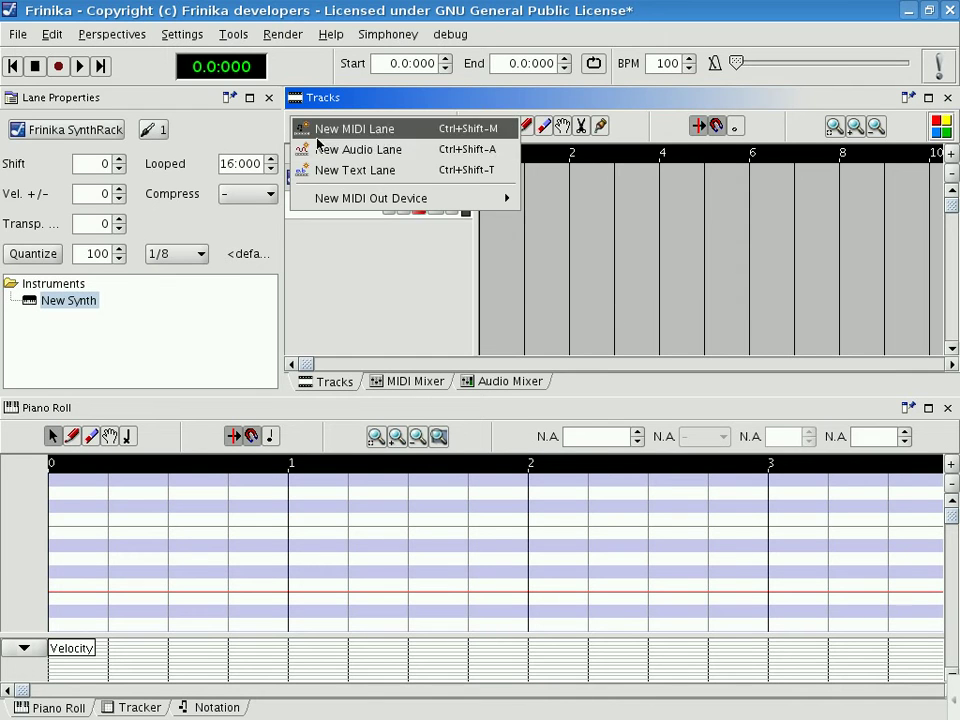
click(354, 128)
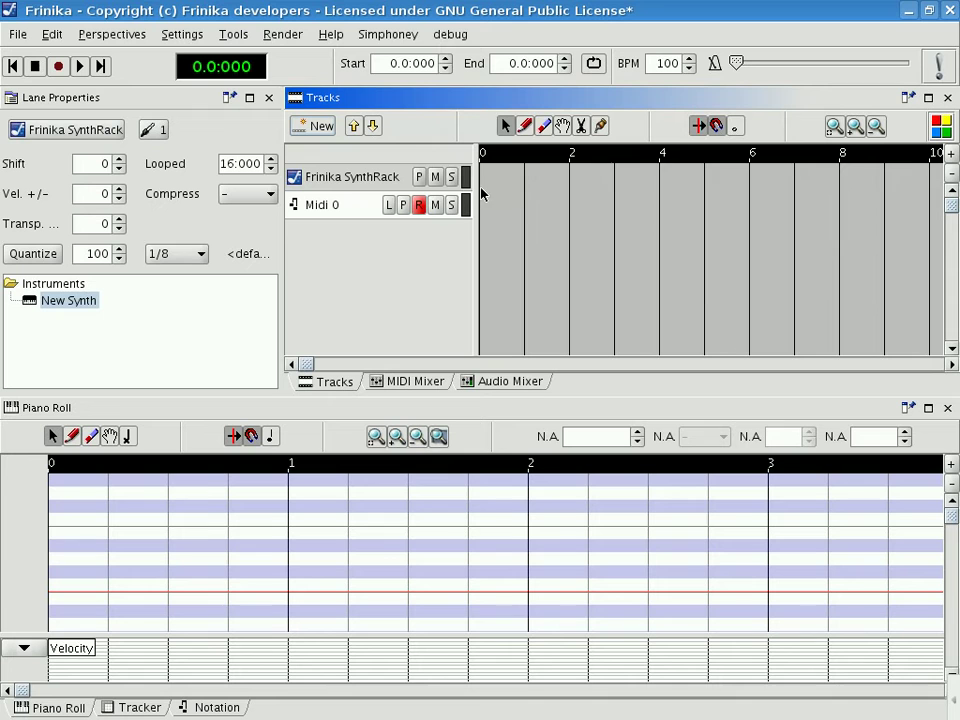
drag(486, 205, 523, 205)
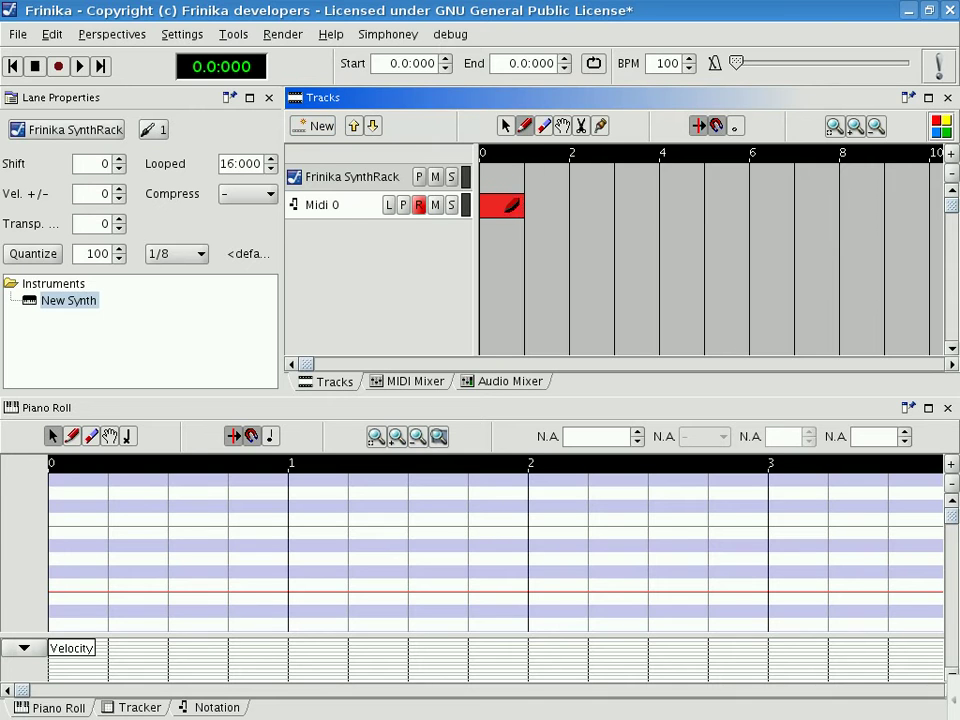
Enter a CC91 event with value 50 at row 0.0 in the Tracker, then start playback.
click(137, 708)
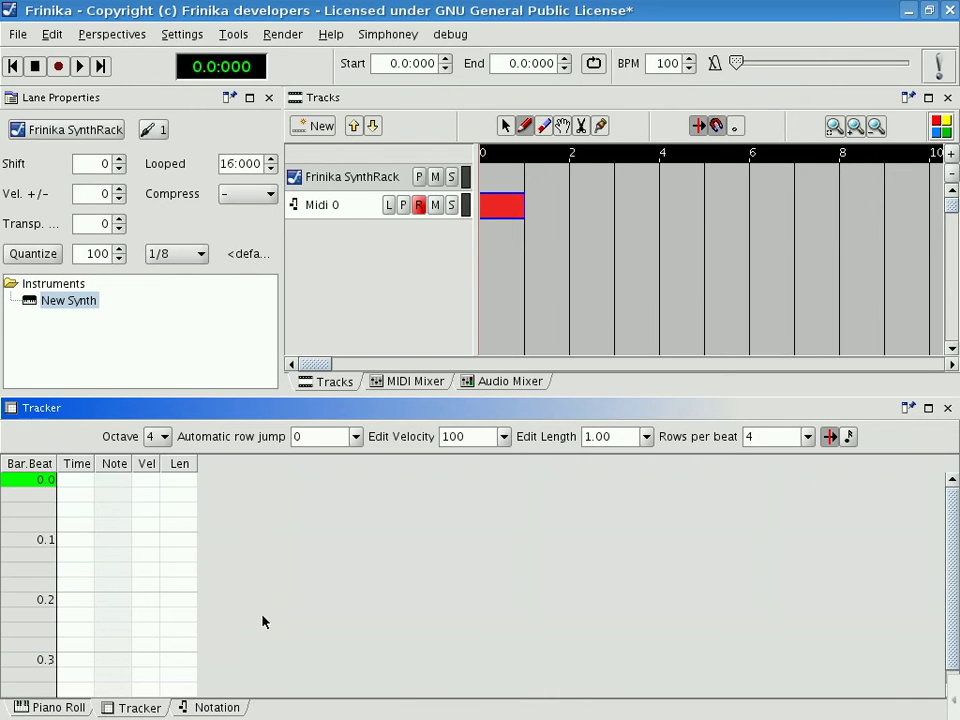
click(116, 481)
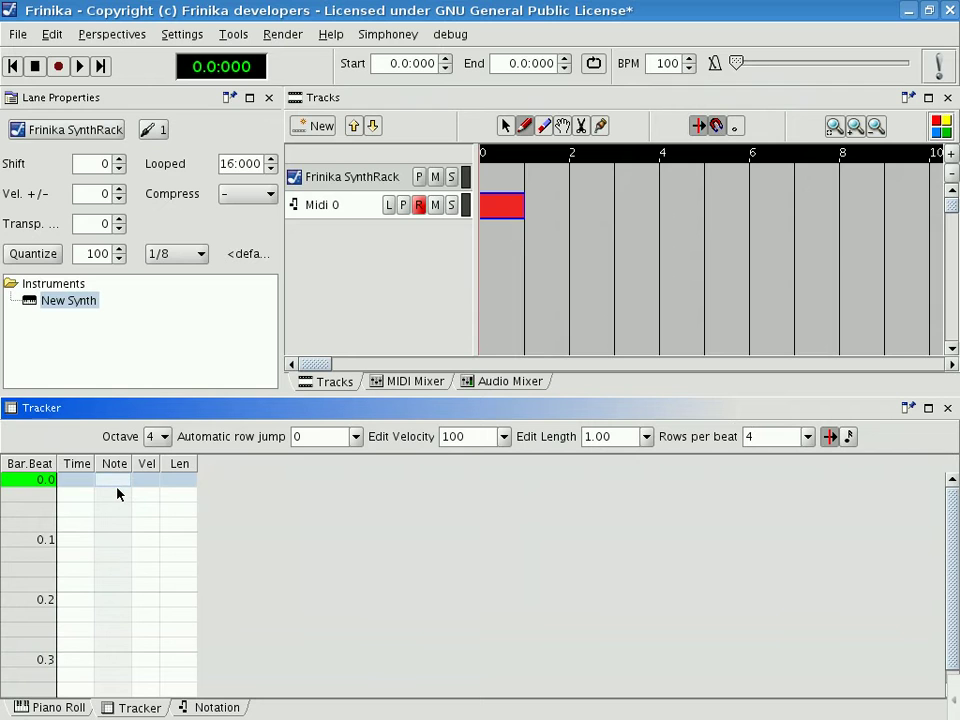
text(CC91)
key(Return)
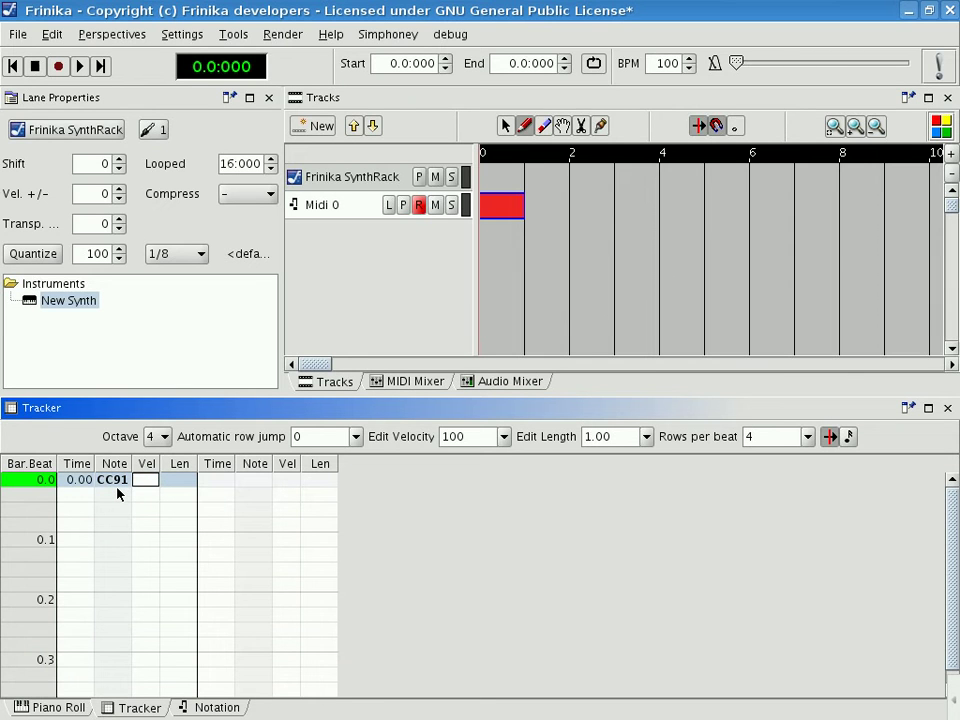
text(50)
key(Return)
key(Up)
key(space)
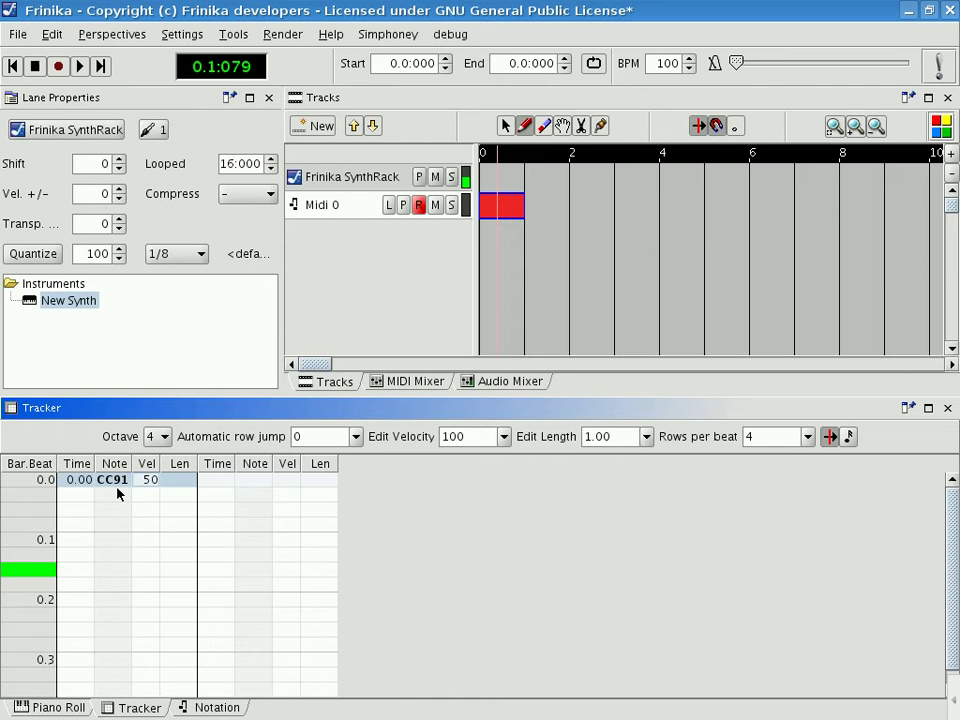
Add a CC92 event with value 50 in the second column at row 0.0.
click(256, 481)
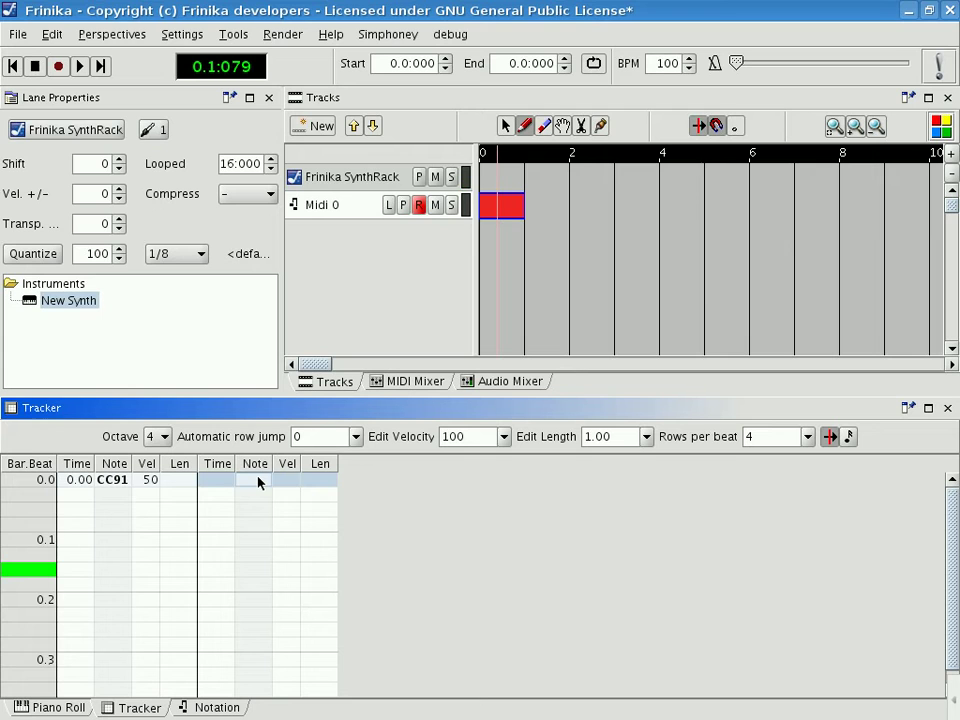
text(CC92)
key(Return)
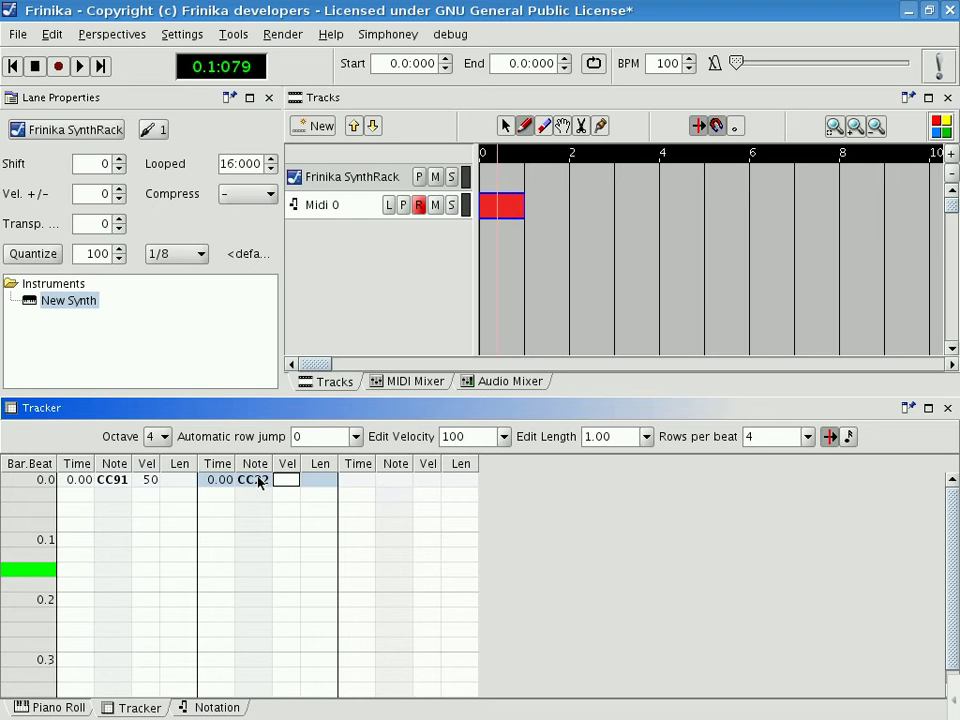
text(50)
key(Return)
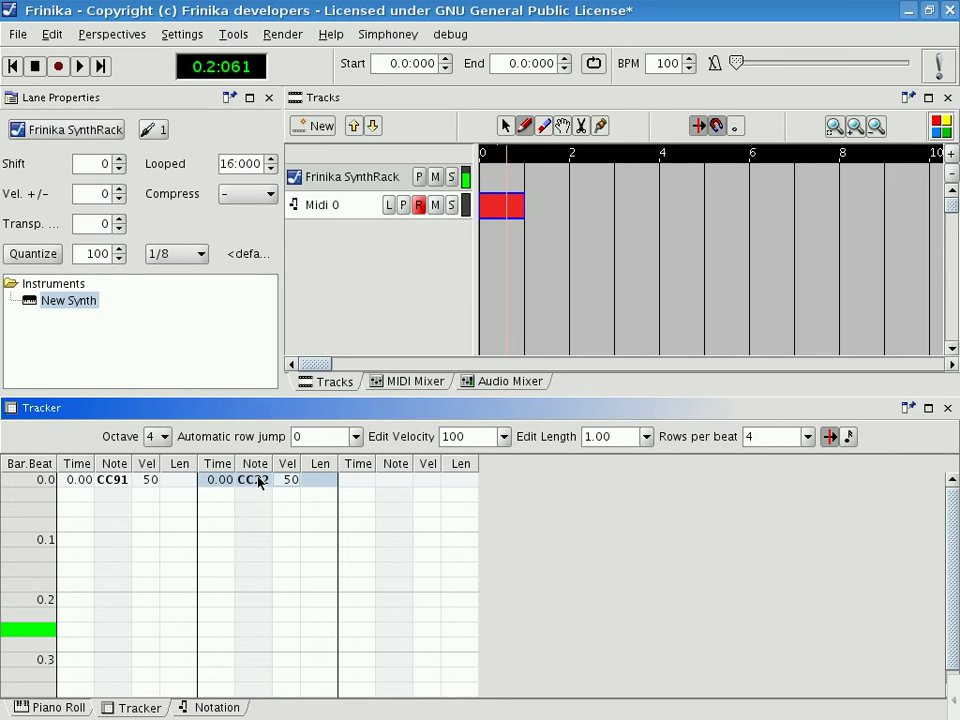
Center the New Synth editor, raise Frequency spread to about two-thirds and lower Attack.
key(alt+Tab)
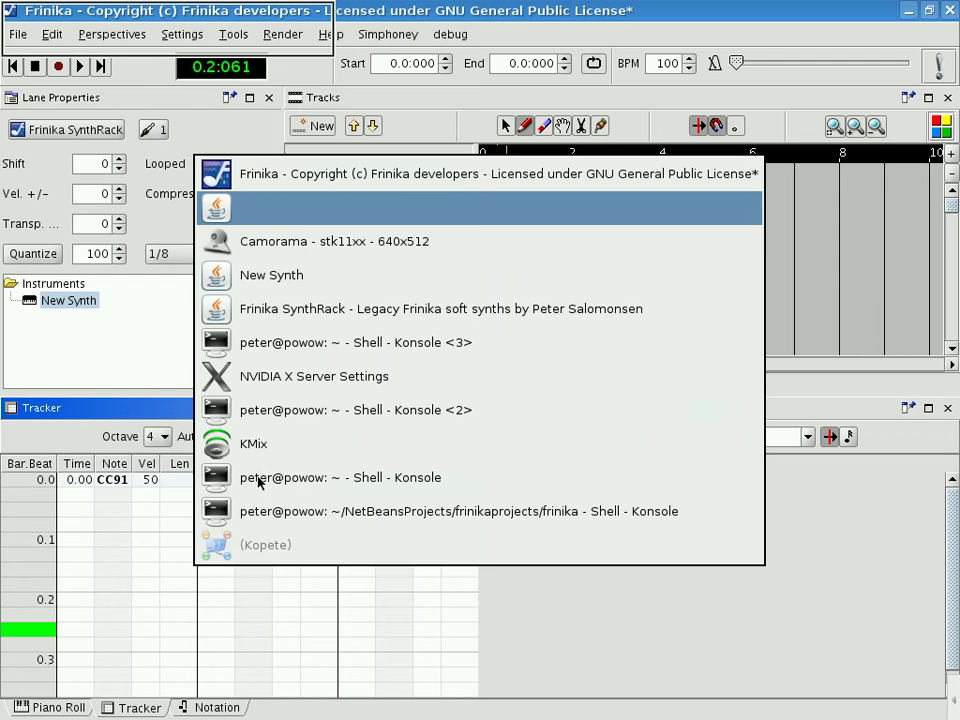
key(alt+Tab)
key(alt+Tab)
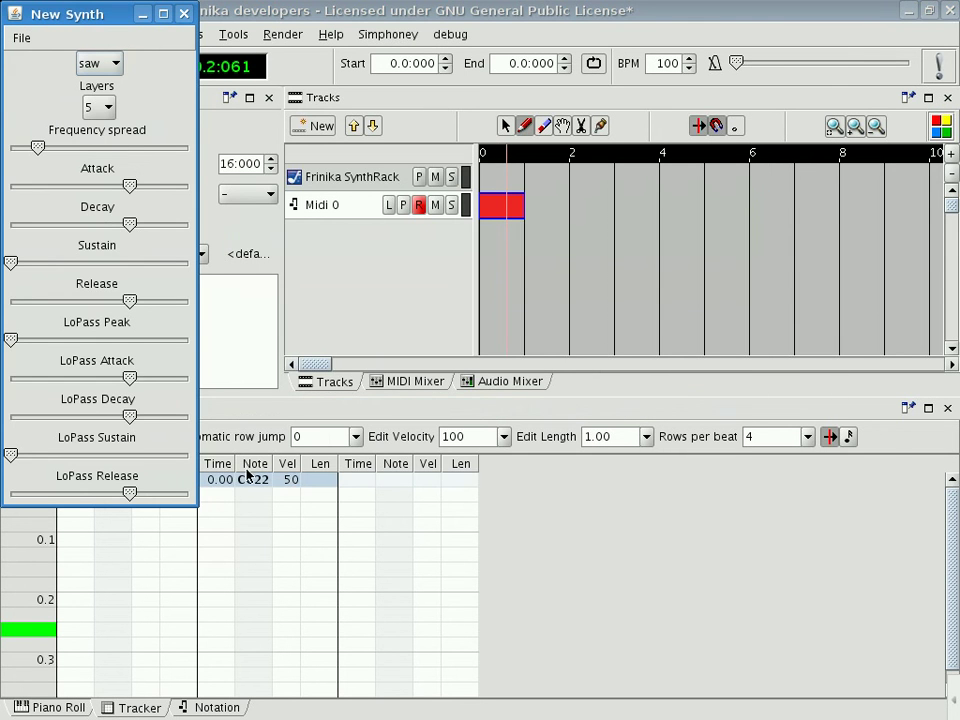
drag(65, 14, 425, 135)
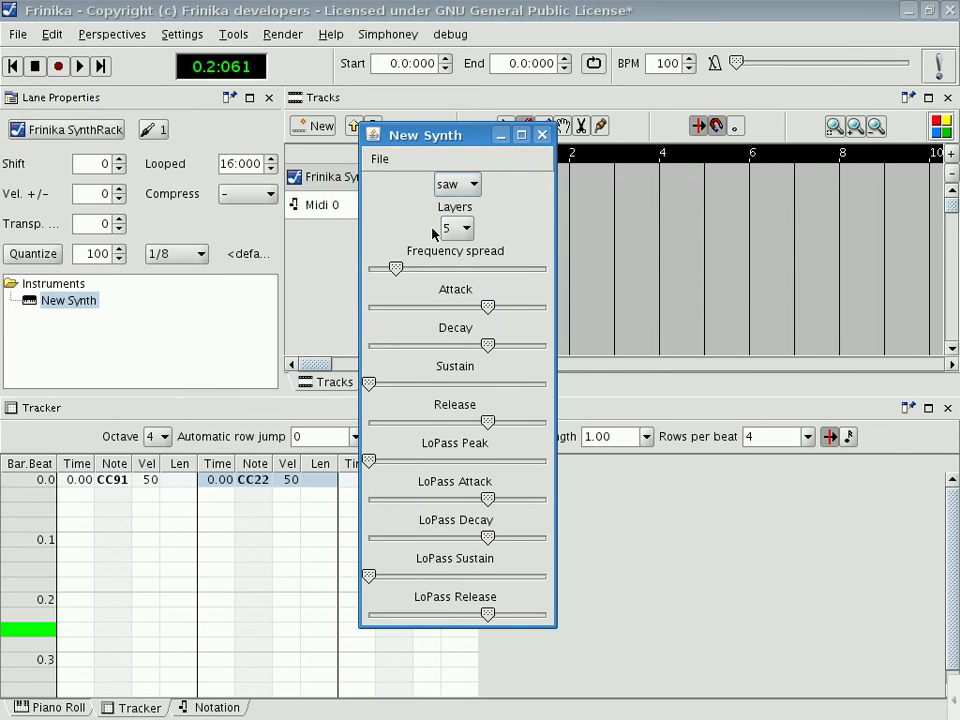
drag(398, 268, 480, 275)
drag(489, 308, 430, 314)
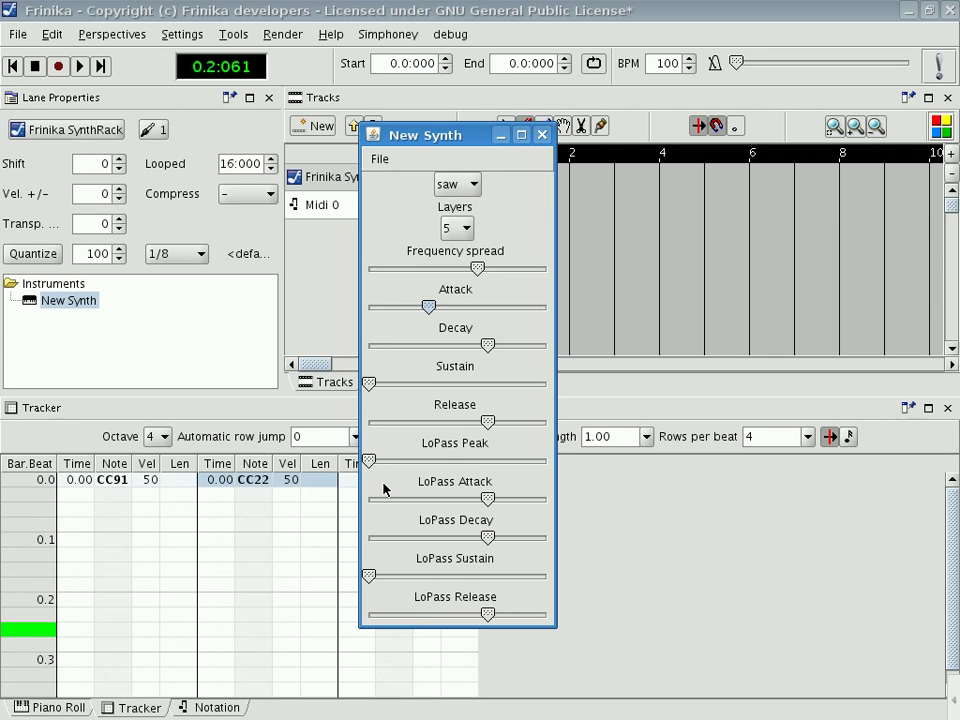
Raise the synth's LoPass Peak slightly and close the New Synth editor.
drag(369, 460, 393, 470)
drag(393, 470, 410, 460)
key(alt+F4)
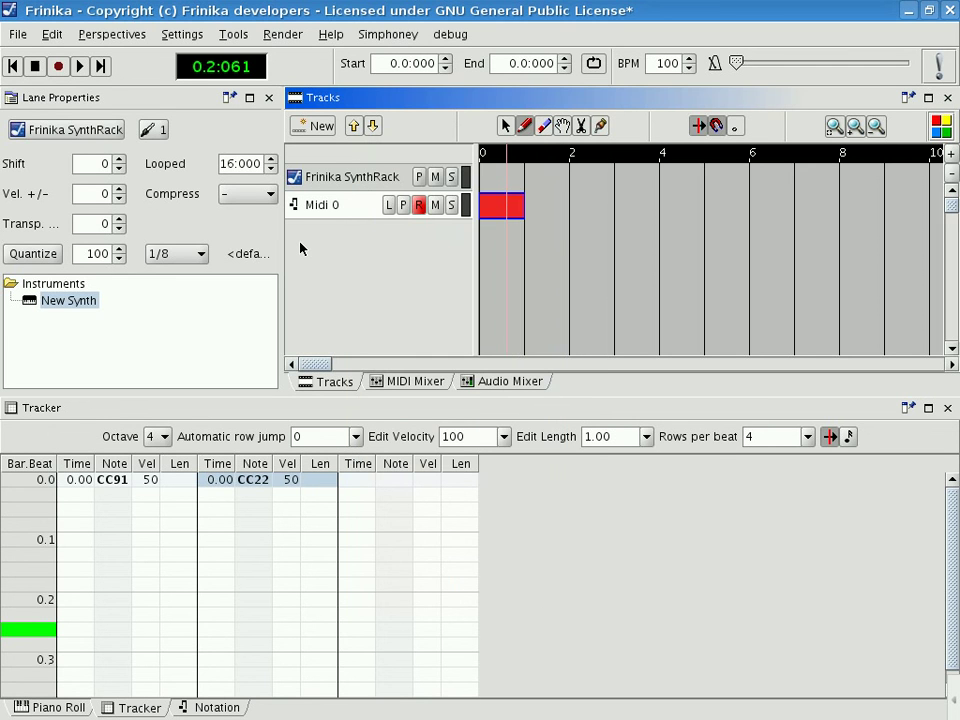